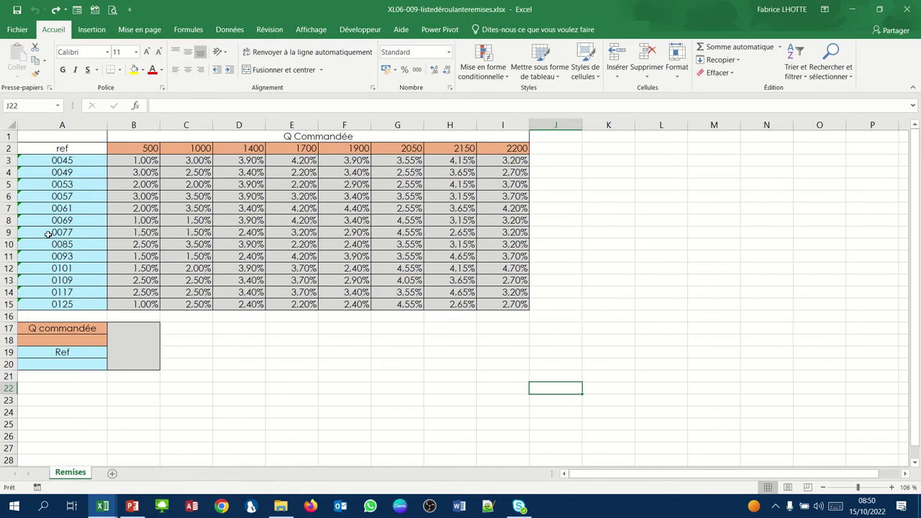
Define the name 'ref' for the references A3:A15, then select the quantity headers.
left_click(73, 161)
left_click_drag(73, 161, 57, 304)
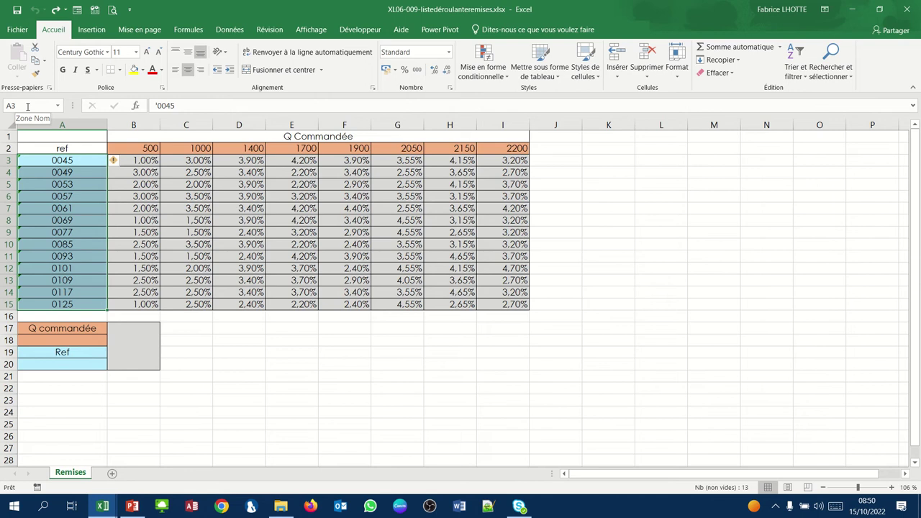
left_click(27, 106)
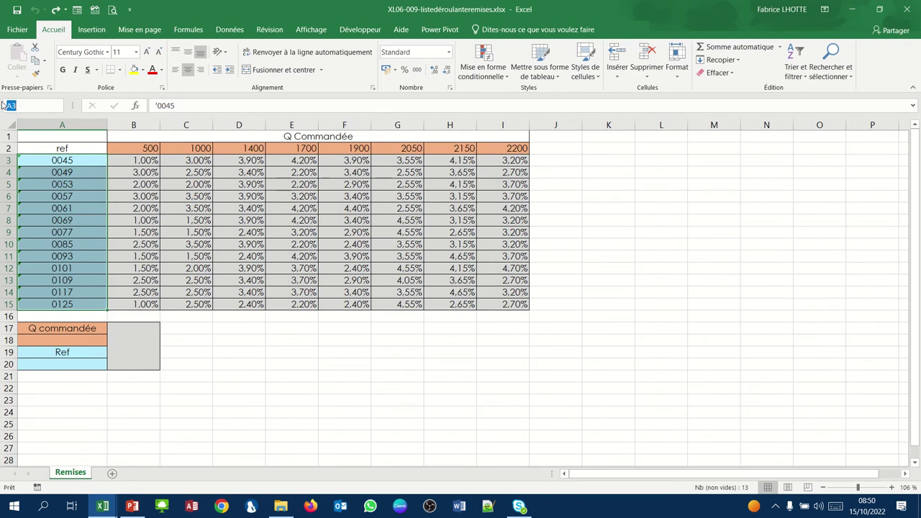
type("ref")
key("Return")
left_click(138, 151)
left_click_drag(139, 151, 501, 154)
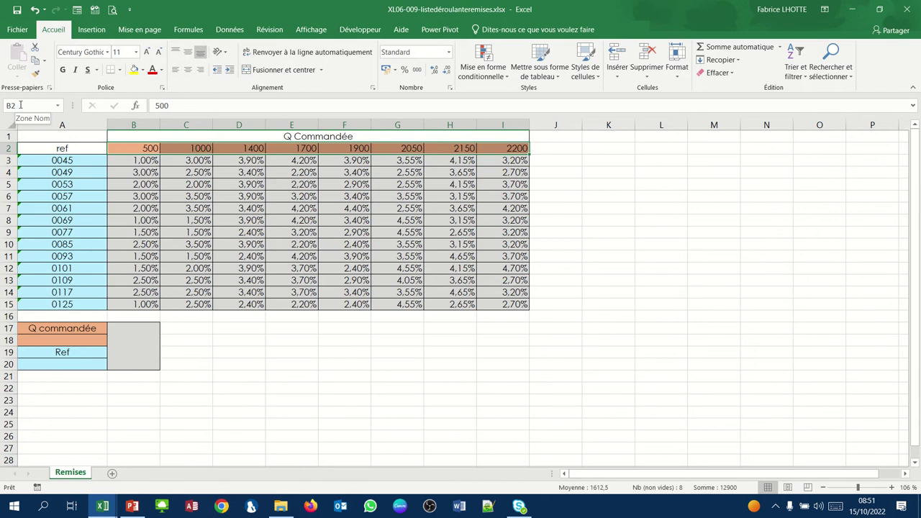
Name the selected quantity headers B2:I2 'qte' via the Name Box.
left_click(20, 105)
type("qte")
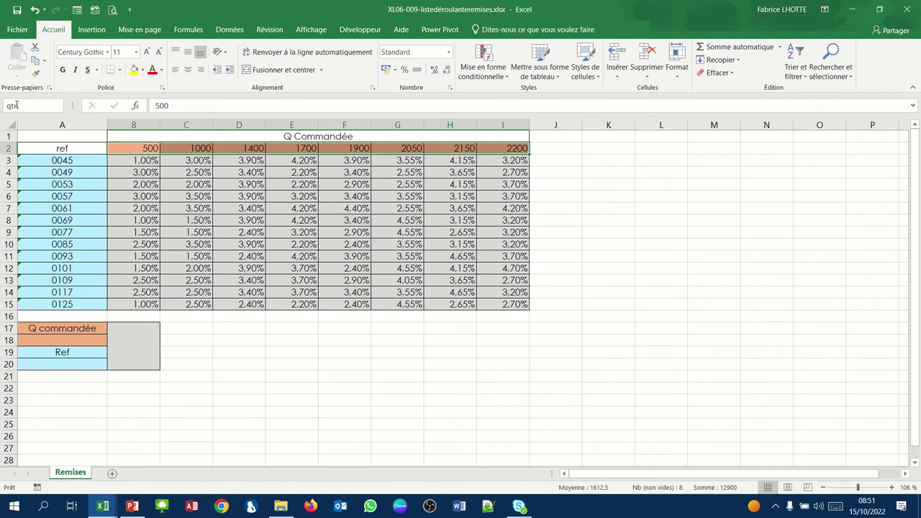
key("Return")
Name the discount percentage grid B3:I15 'remise'.
mouse_move(514, 303)
left_mouse_down()
mouse_move(403, 292)
mouse_move(133, 161)
left_mouse_up()
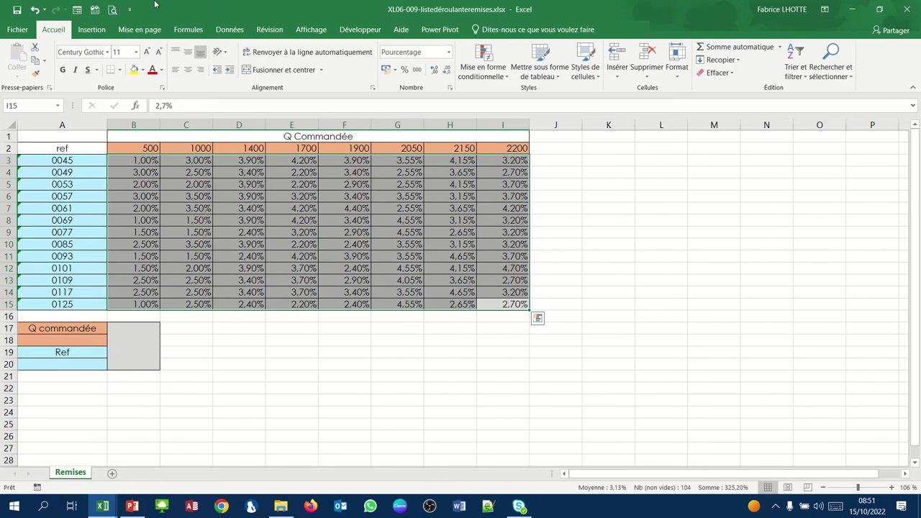
left_click(377, 23)
left_click(19, 105)
type("rem")
type("ise")
key("Return")
left_click(47, 341)
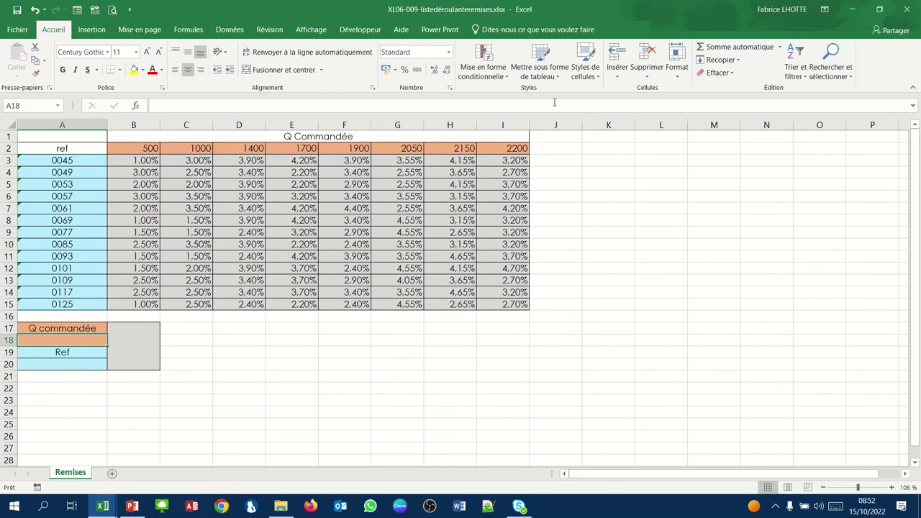
Give A18 a Liste data validation with source =qte and check the quantities offered.
left_click(229, 29)
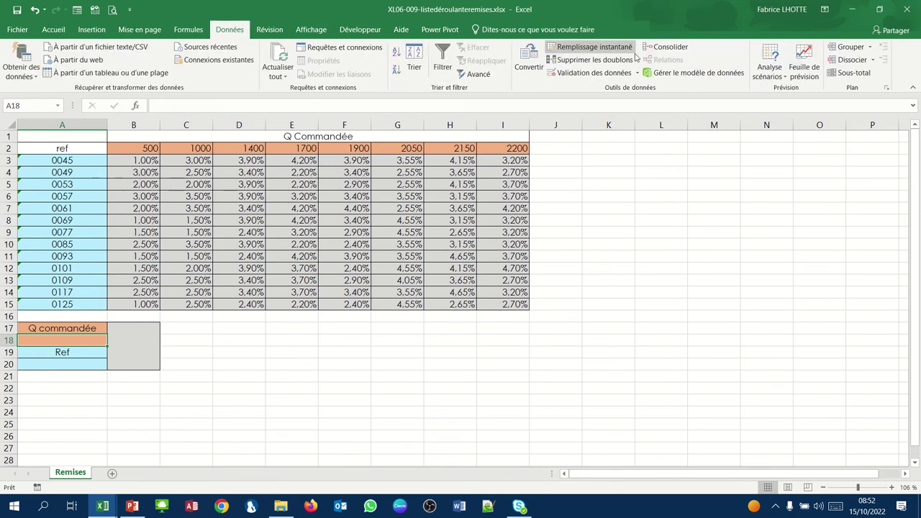
left_click(600, 76)
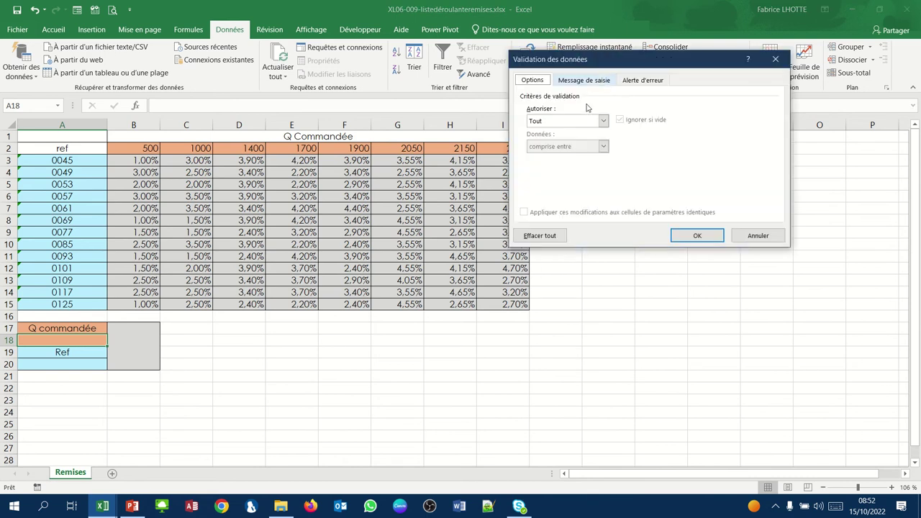
left_click(603, 120)
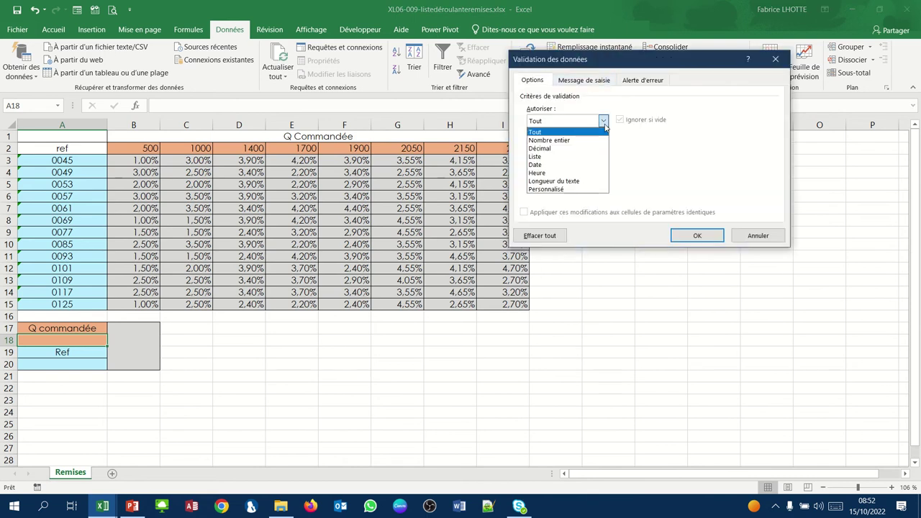
left_click(583, 156)
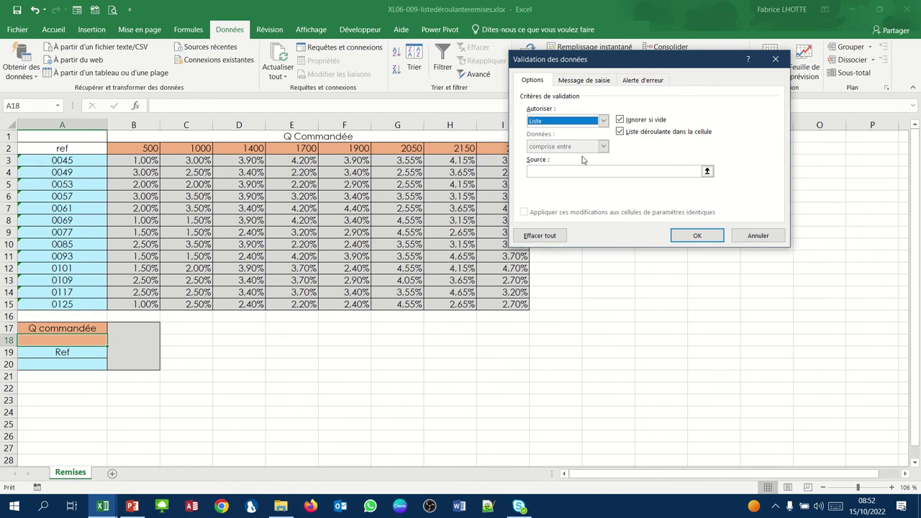
left_click(578, 173)
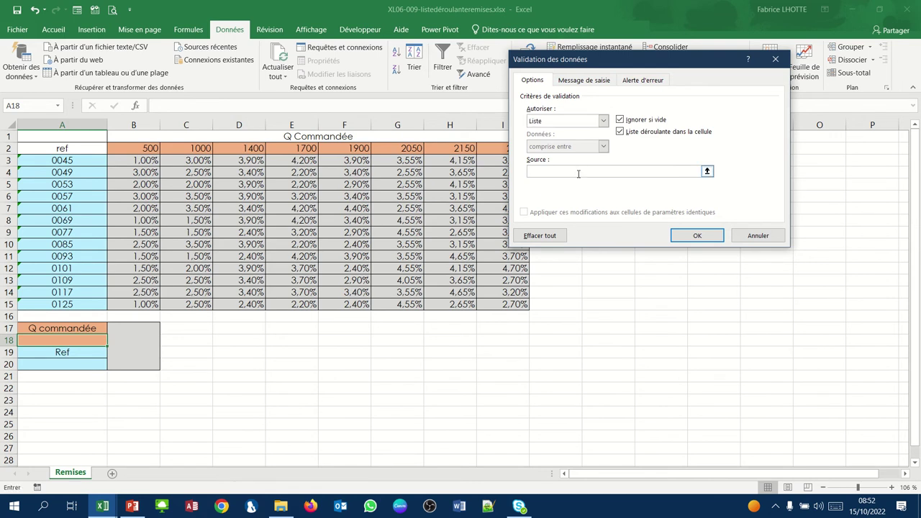
type("=qt")
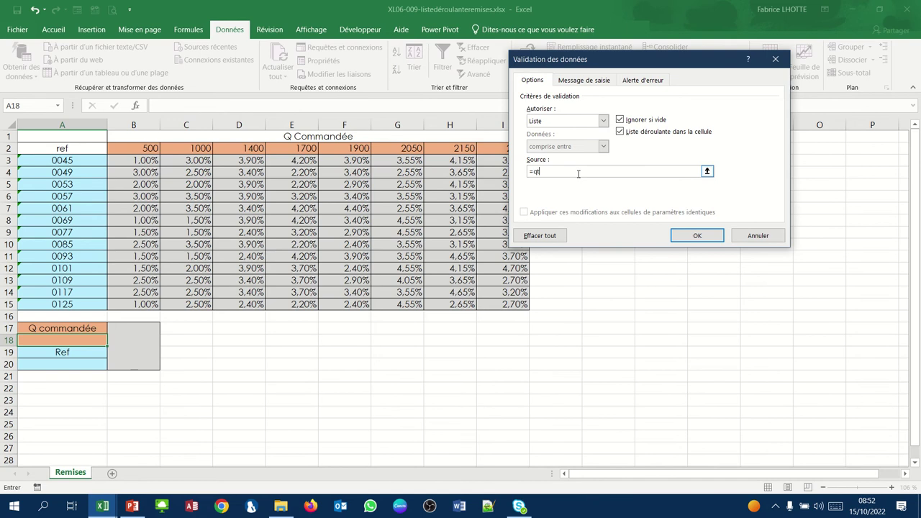
type("e")
left_click(692, 239)
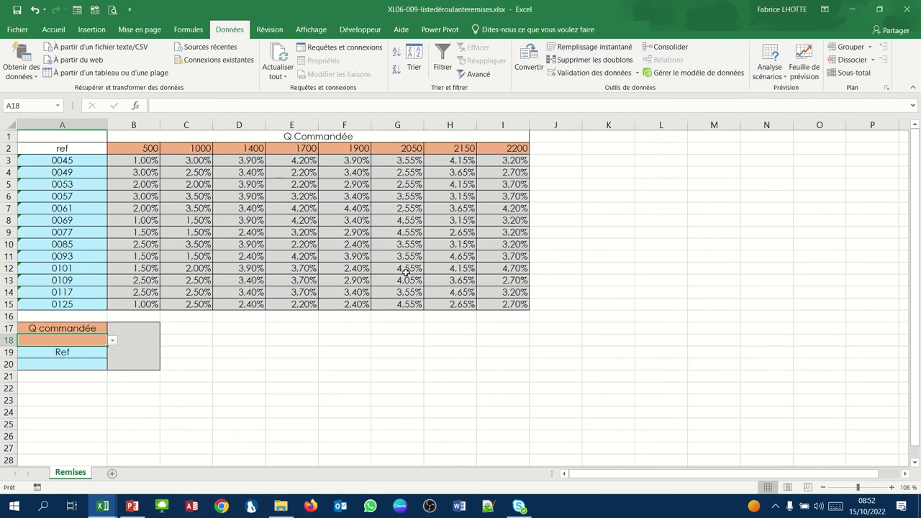
left_click(113, 341)
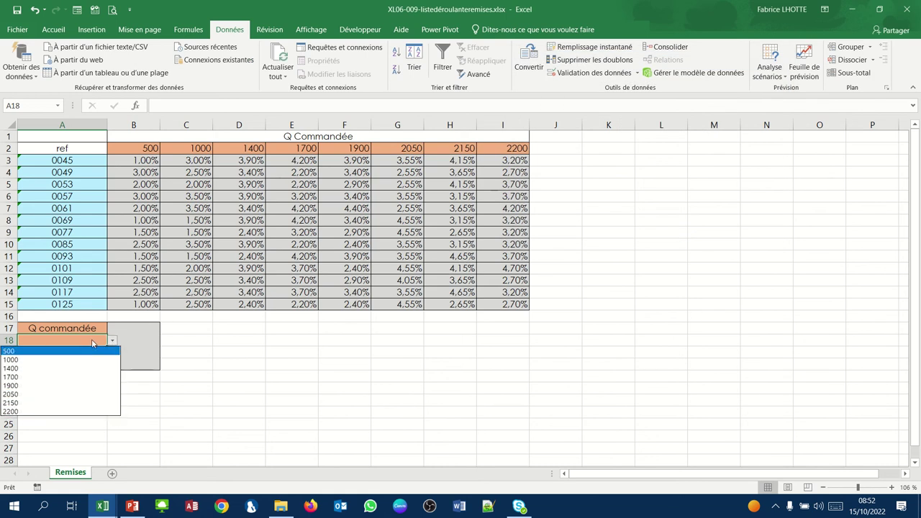
key("Escape")
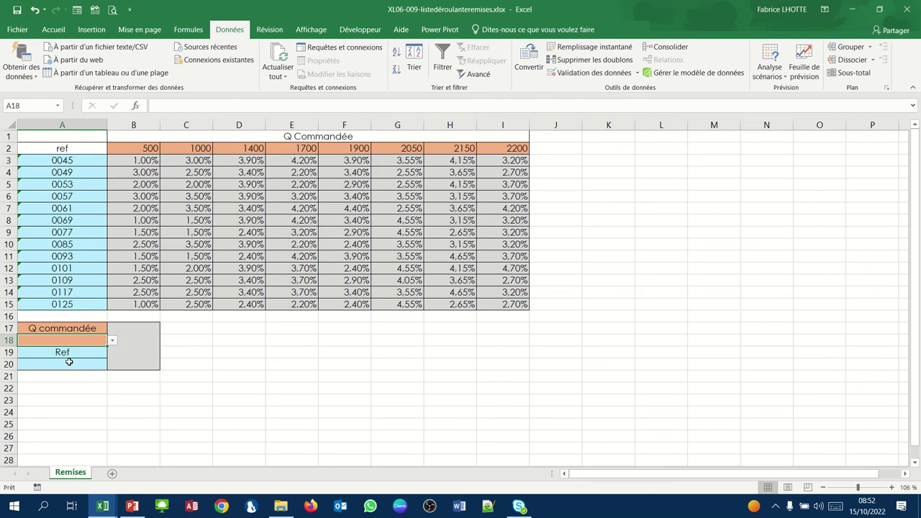
Give A20 a Liste data validation with source =ref and browse its references.
left_click(69, 362)
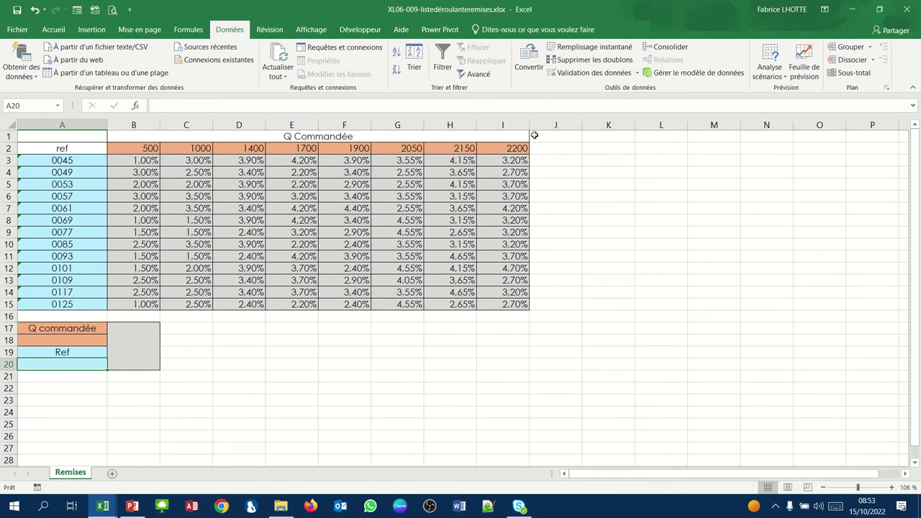
left_click(585, 73)
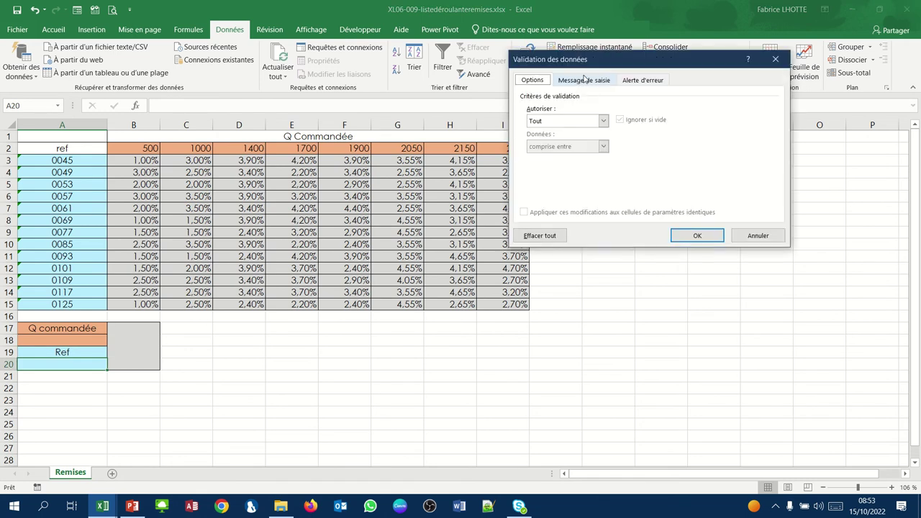
left_click(604, 121)
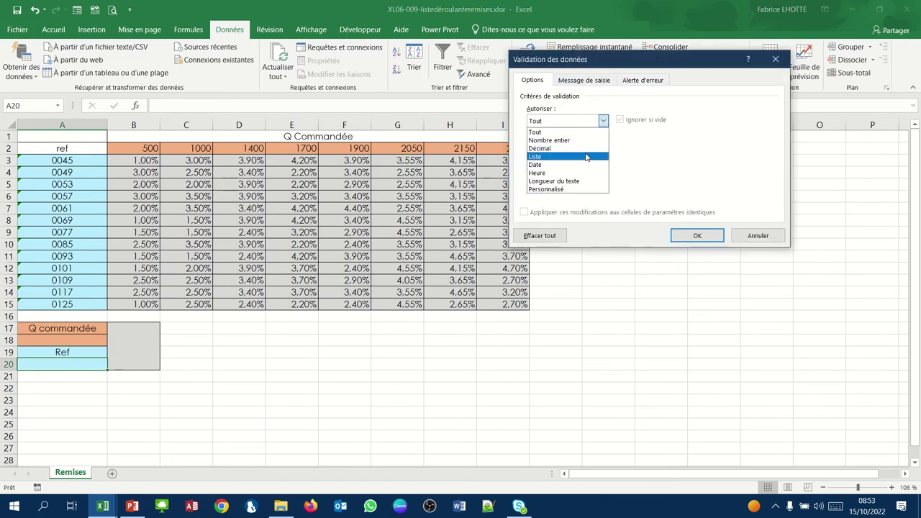
left_click(587, 156)
left_click(582, 171)
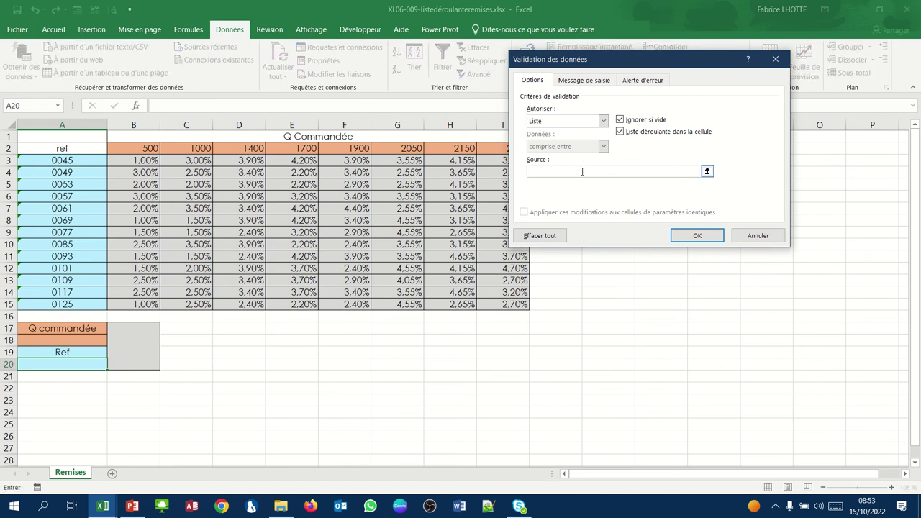
type("=ref")
key("Return")
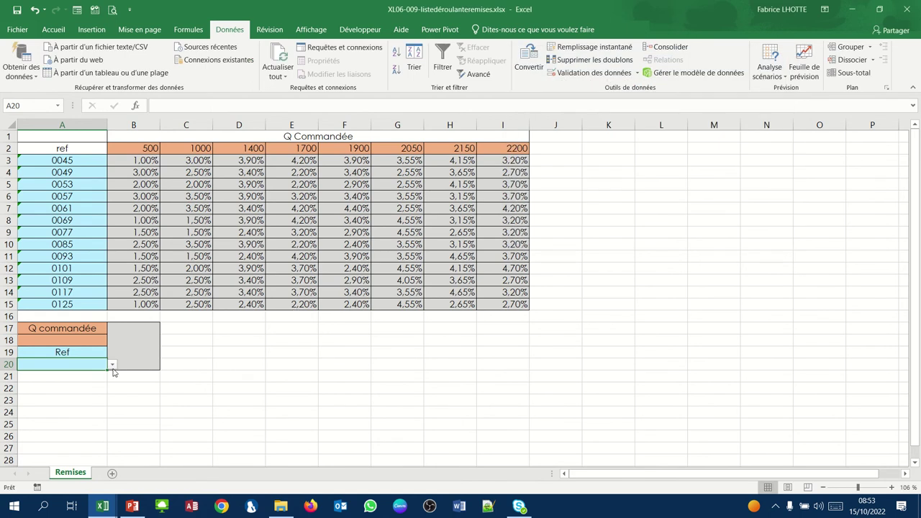
left_click(113, 366)
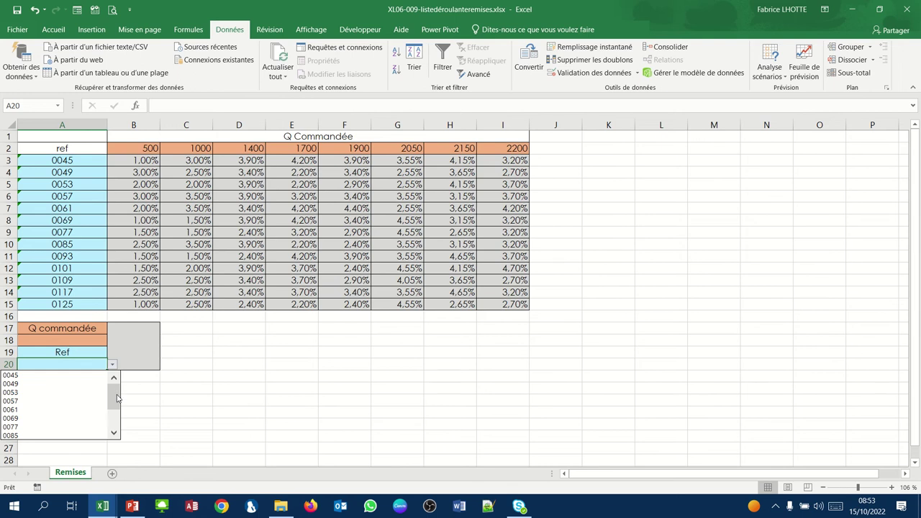
left_click_drag(117, 395, 117, 379)
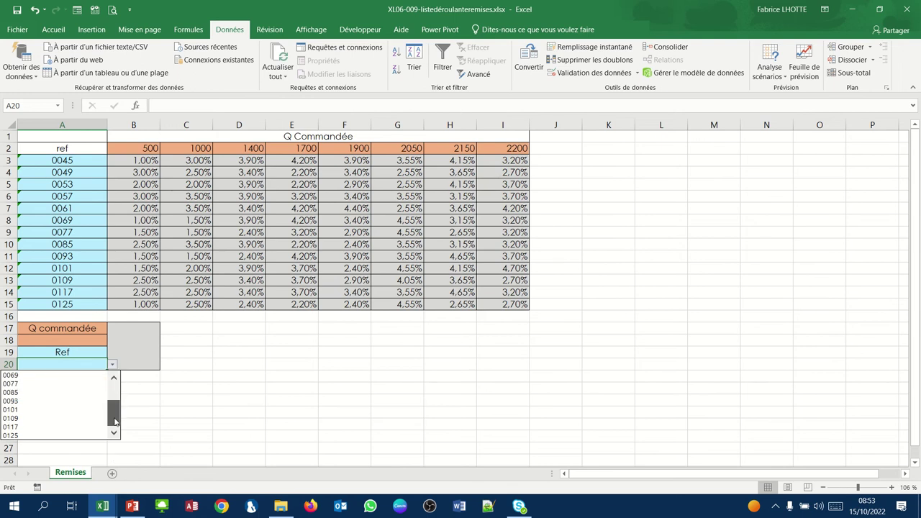
left_click_drag(115, 397, 116, 403)
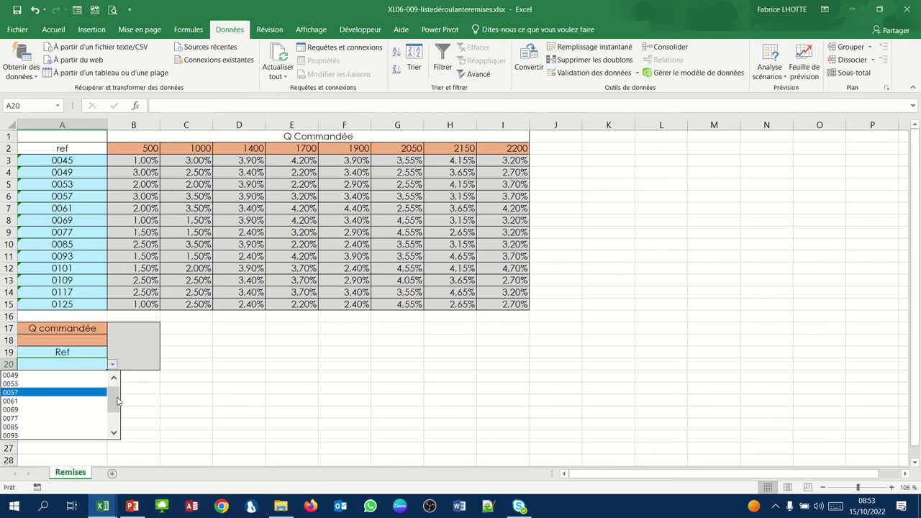
left_click(199, 360)
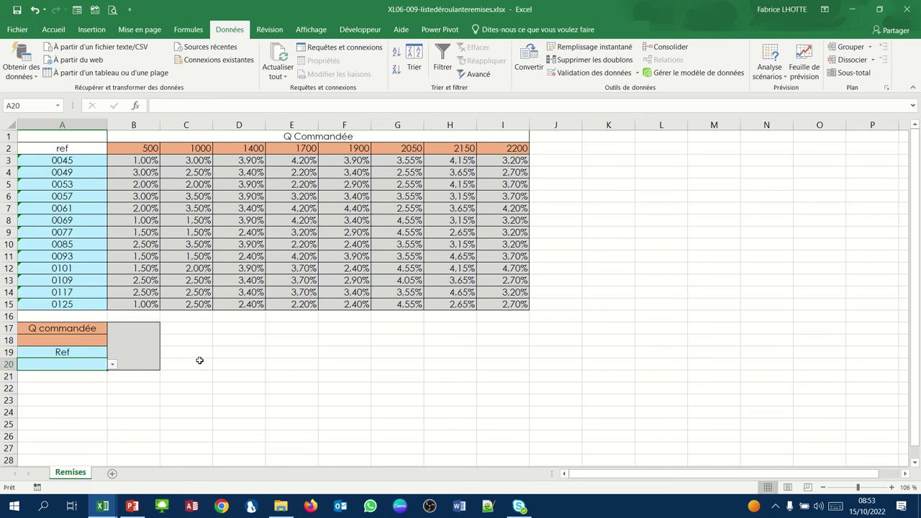
Pick quantity 1700 in A18 and reference 0053 in A20 from their dropdowns.
left_click(58, 338)
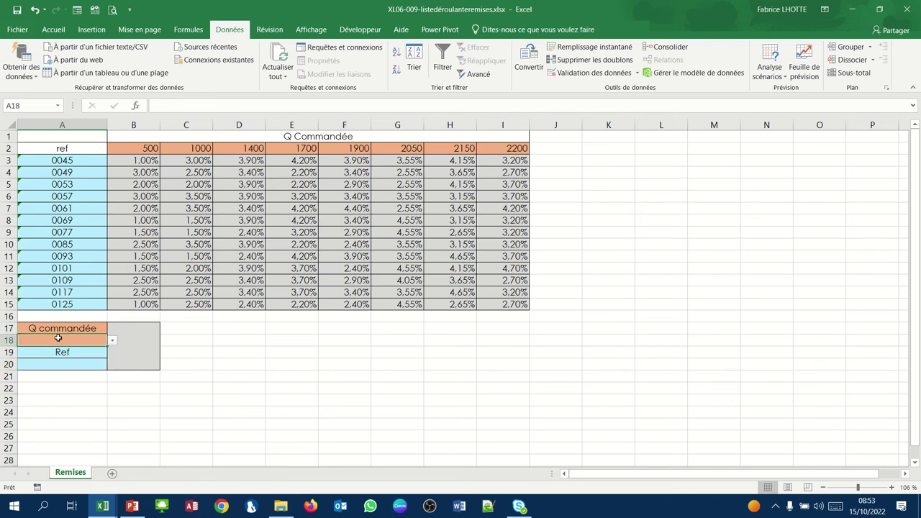
left_click(114, 342)
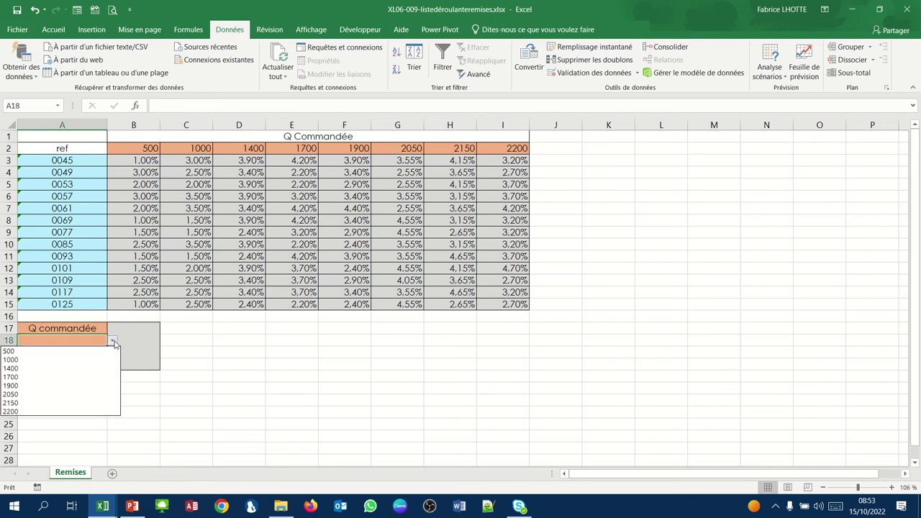
left_click(73, 380)
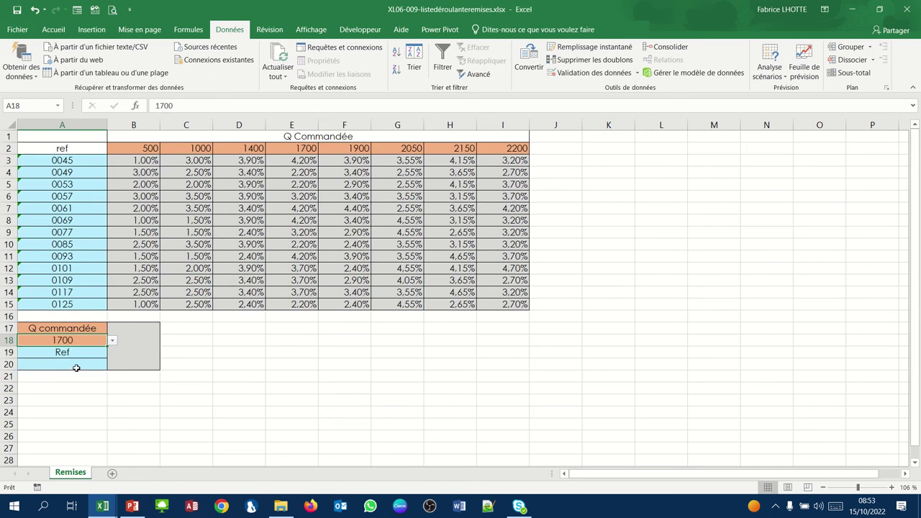
left_click(77, 365)
left_click(112, 366)
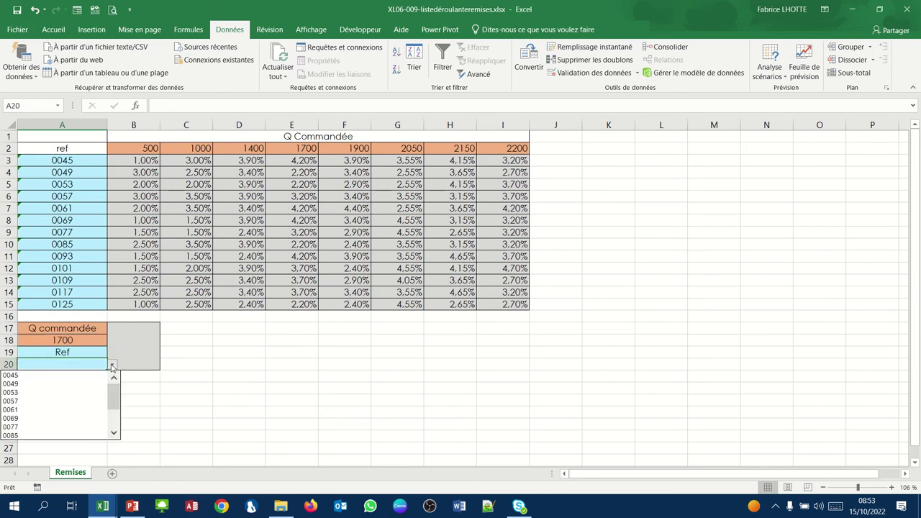
left_click(85, 389)
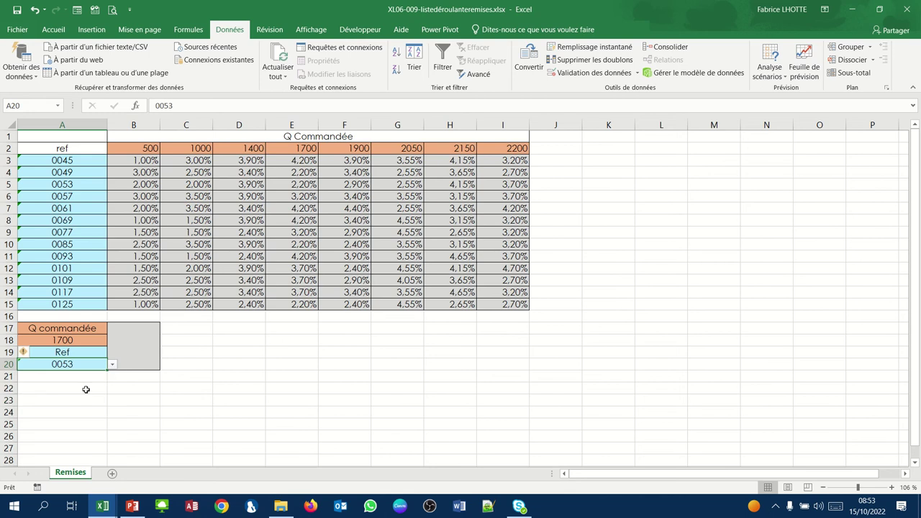
Fill cell E5, the 2.20% discount for 0053 at 1700, with yellow.
left_click(137, 352)
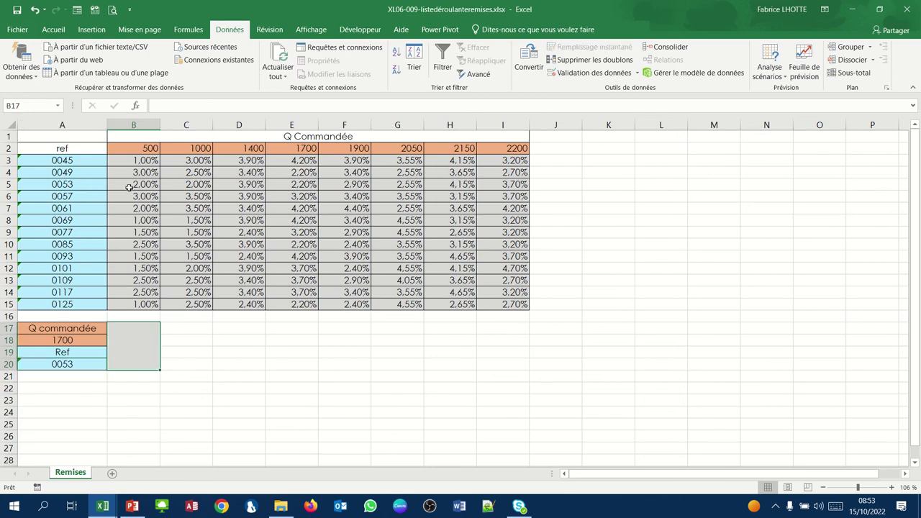
left_click(290, 185)
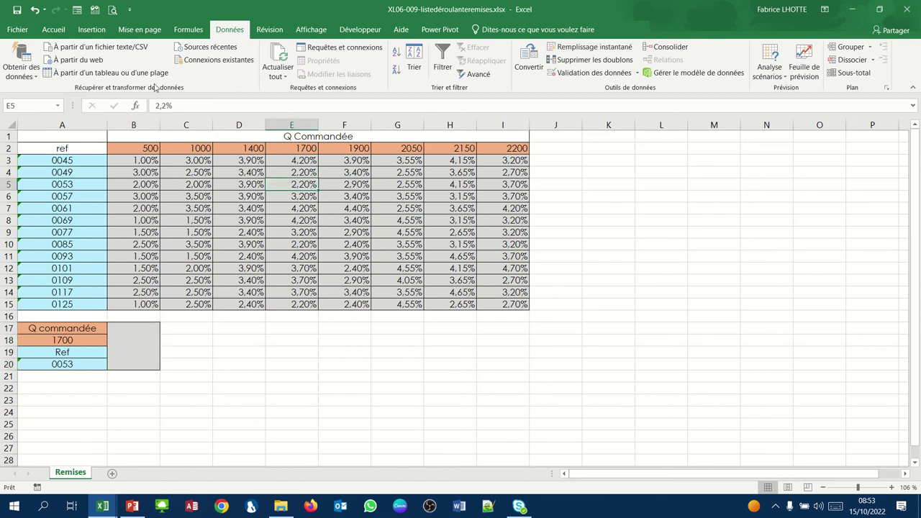
left_click(54, 31)
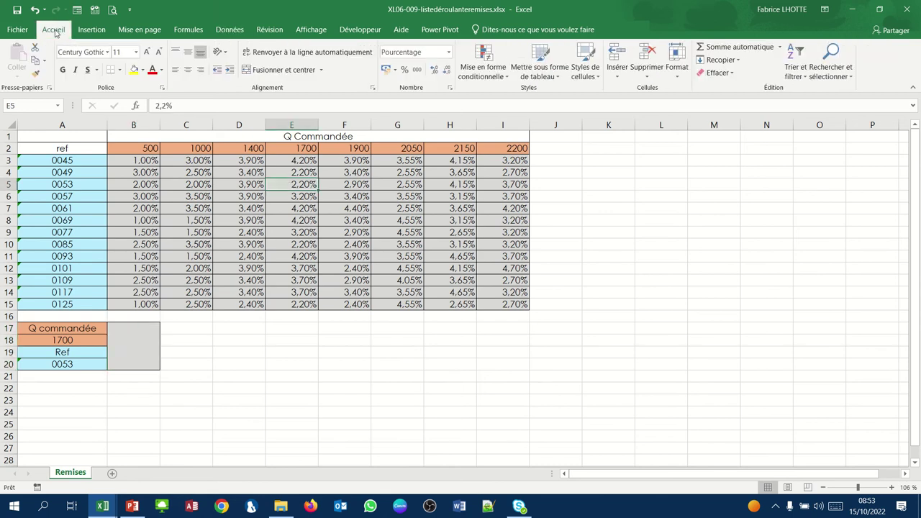
left_click(133, 69)
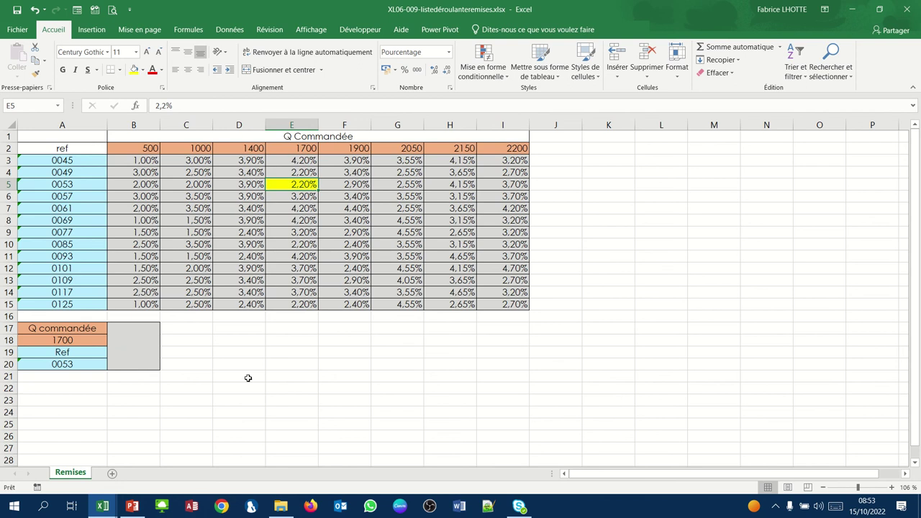
left_click(144, 360)
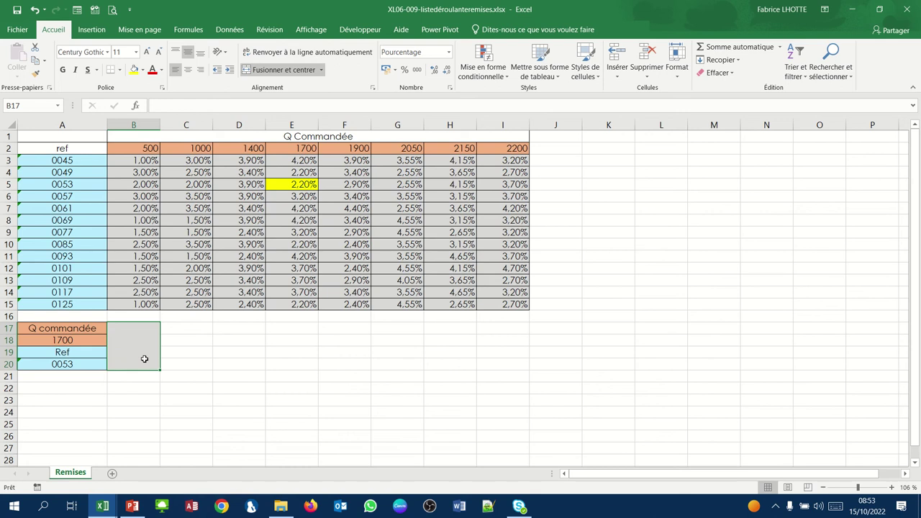
Begin B17's formula as =index( over grid B3:I15 (remise), followed by ;equiv(.
type("=in")
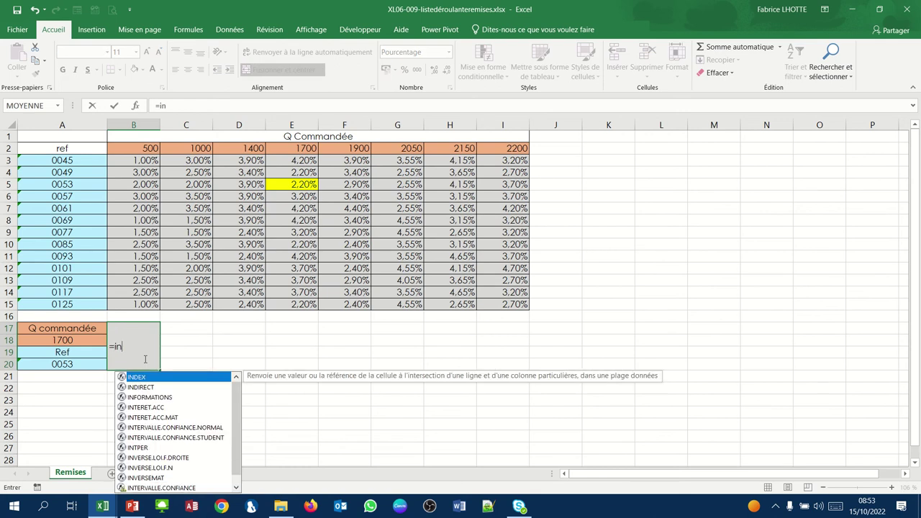
type("dex")
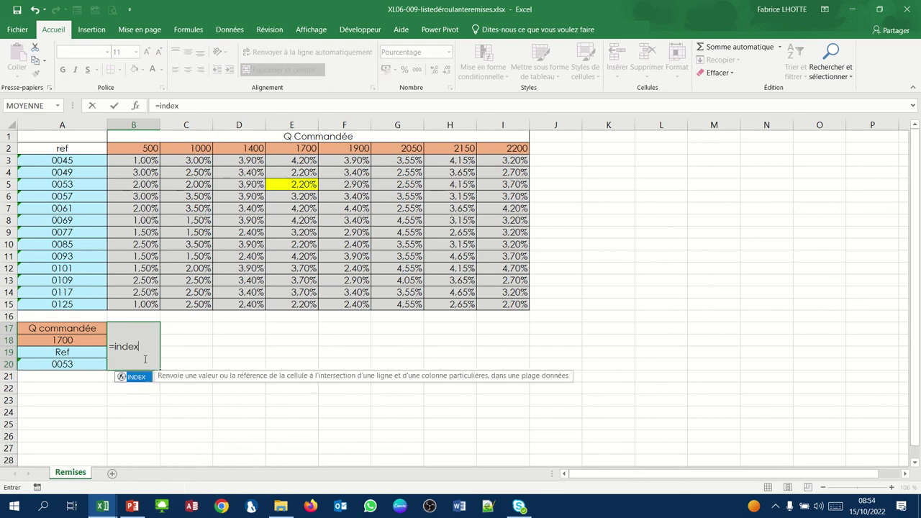
type("(")
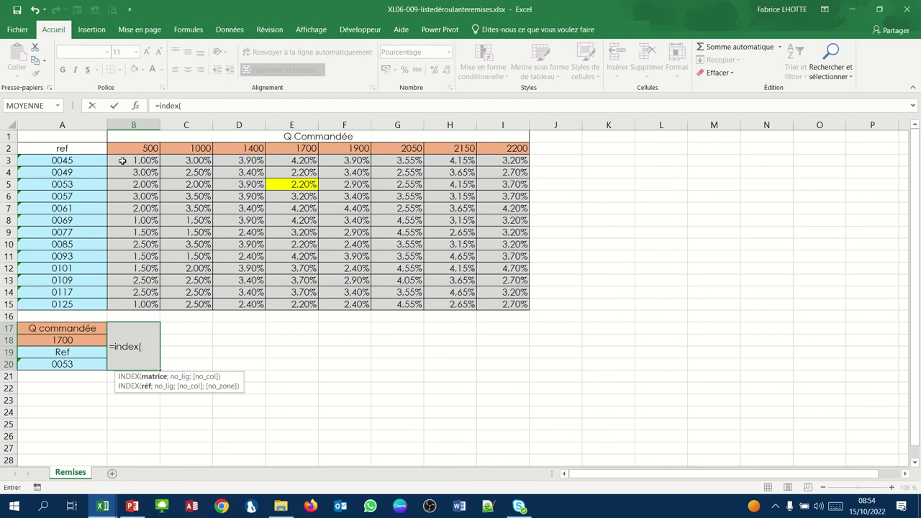
left_click_drag(119, 163, 507, 306)
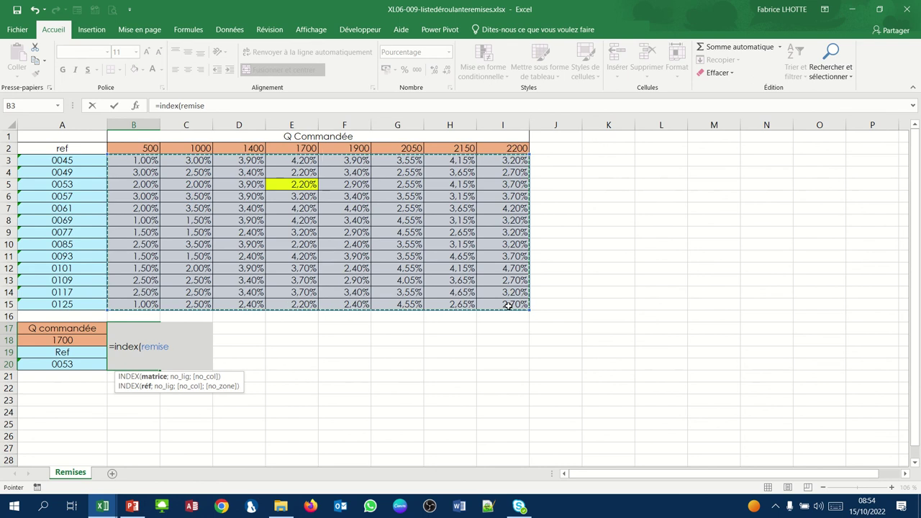
type(";e")
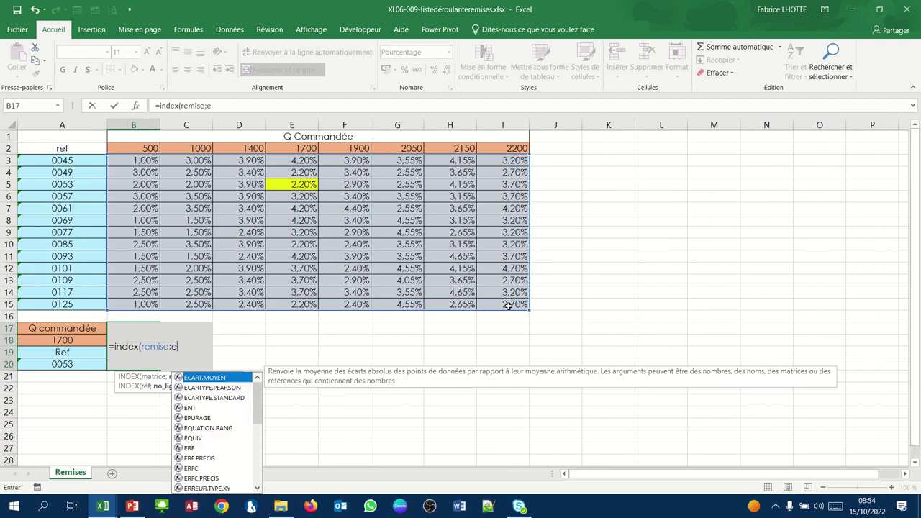
type("quiv")
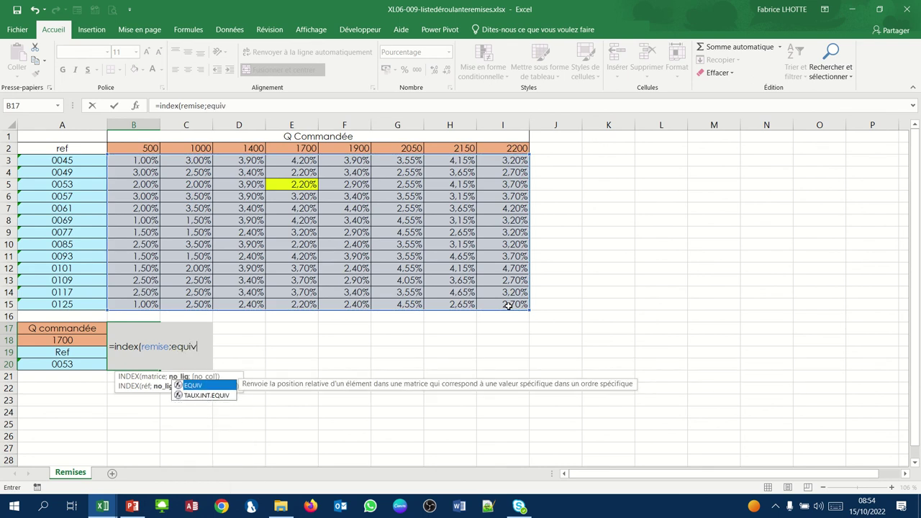
type("(")
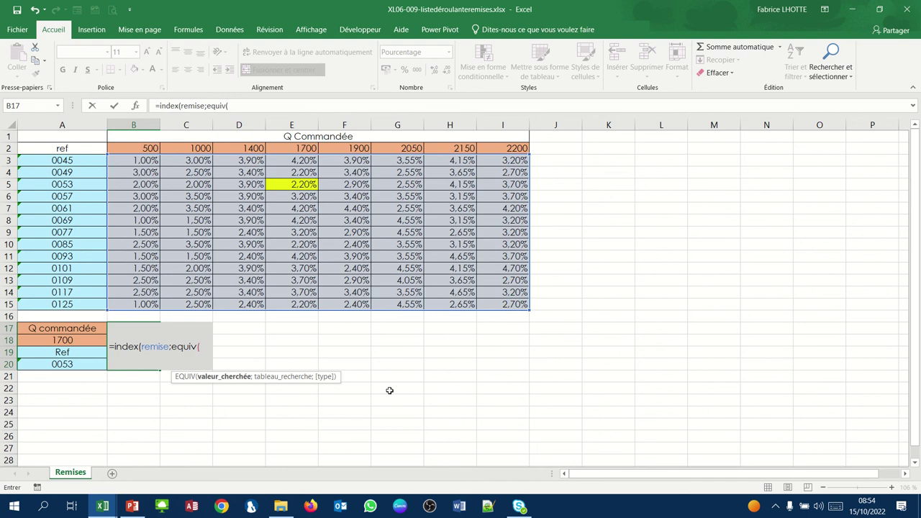
Complete B17 as =index(remise;equiv(A20;ref);equiv(A18;qte)), showing 2.20%.
left_click(74, 365)
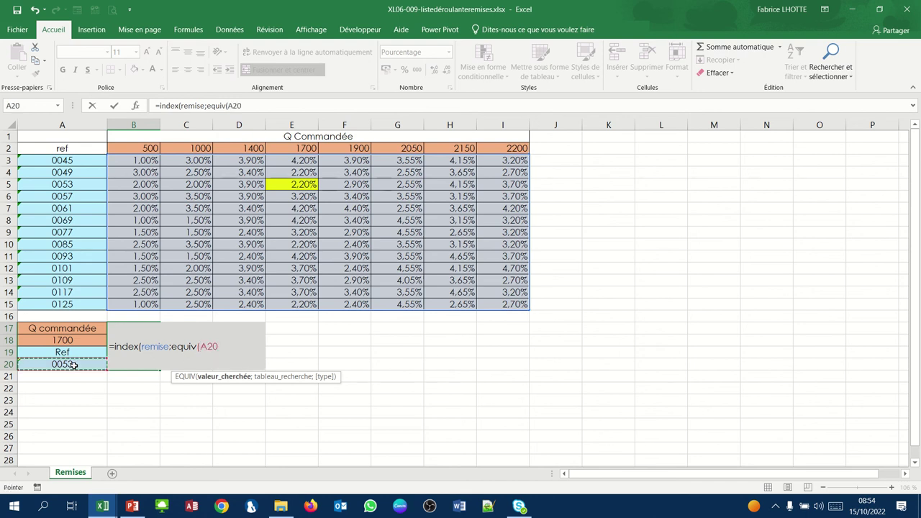
type(";")
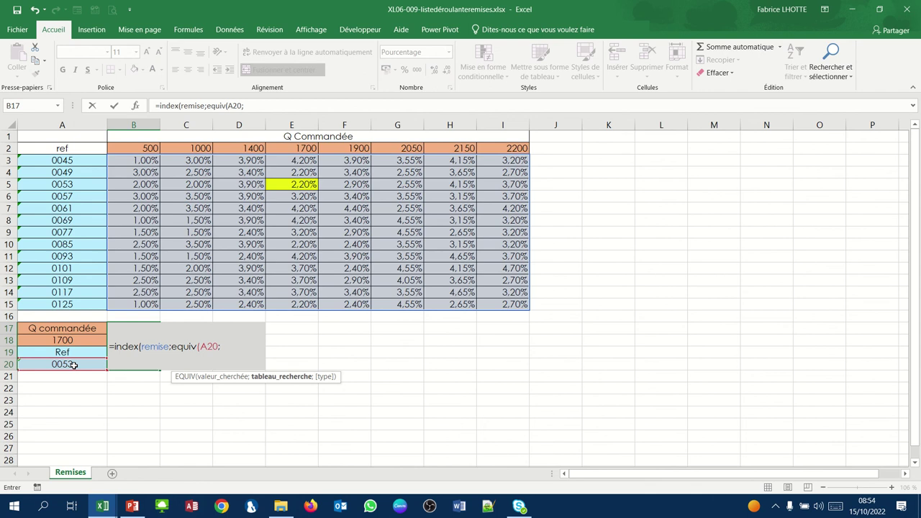
type("ref")
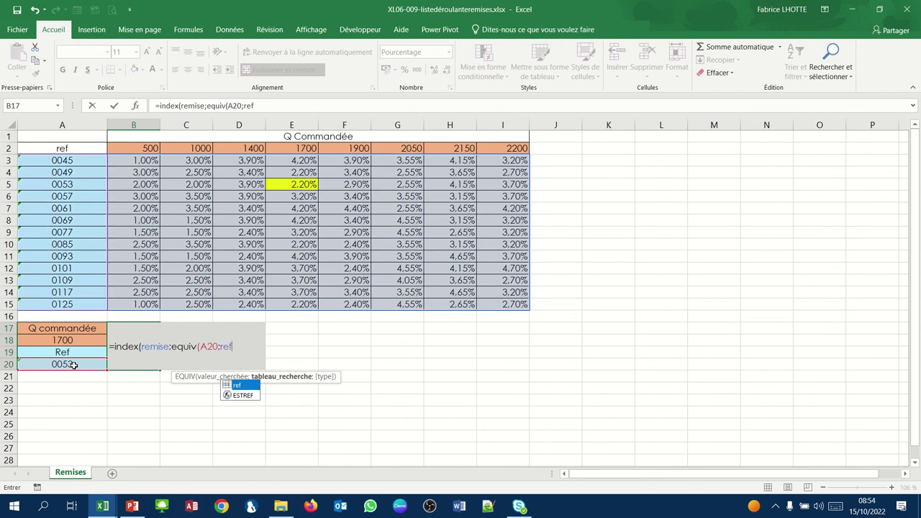
type(")")
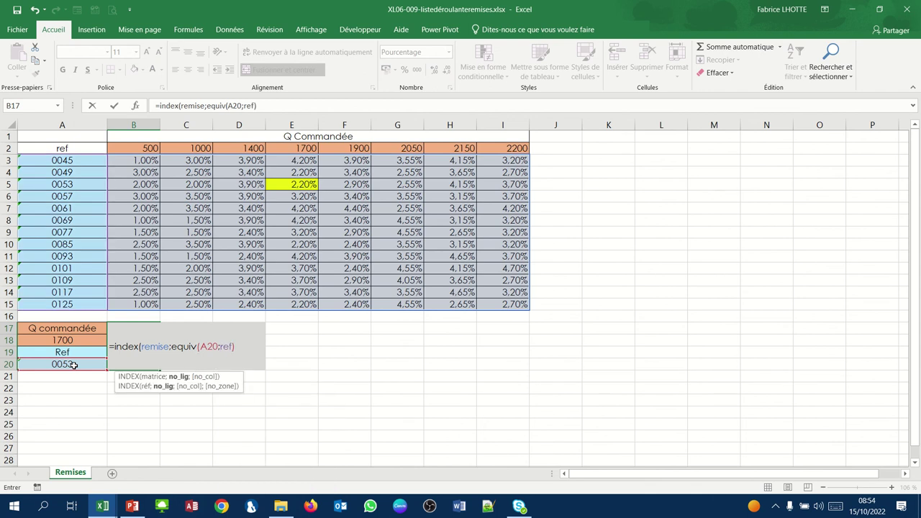
type(";")
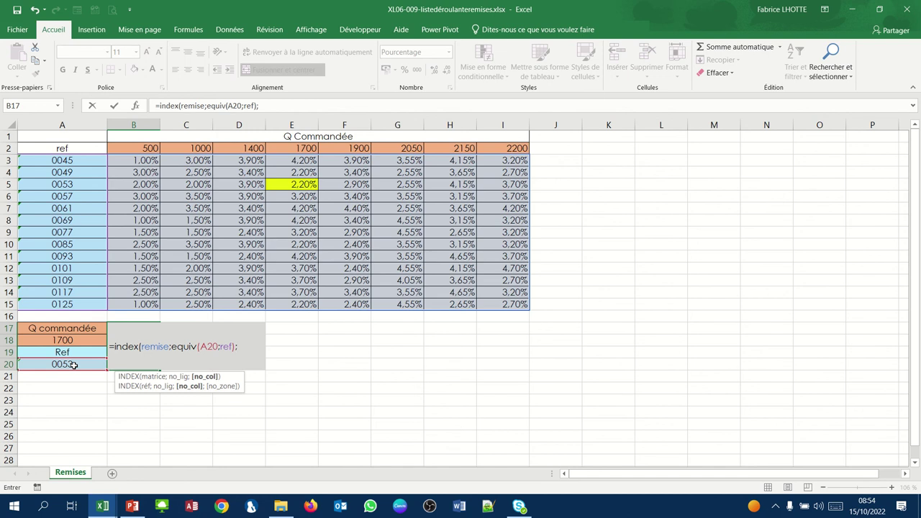
type("equi")
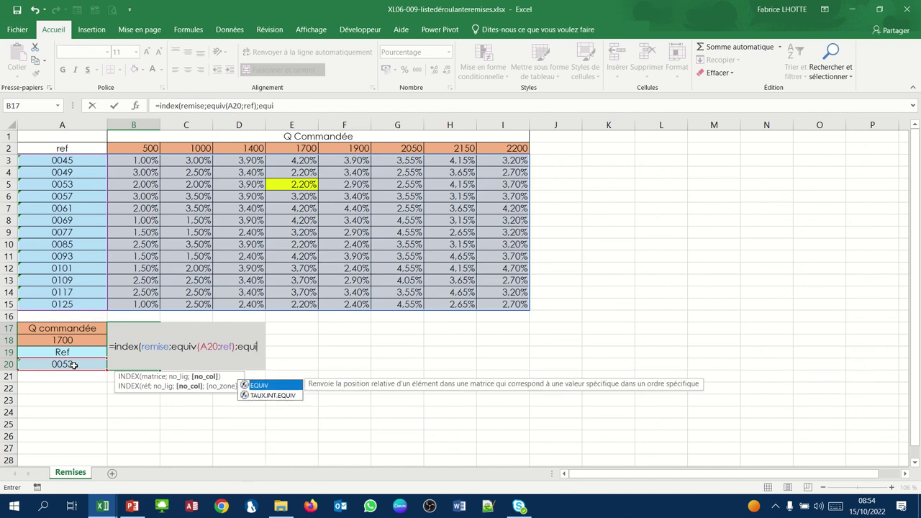
type("v(")
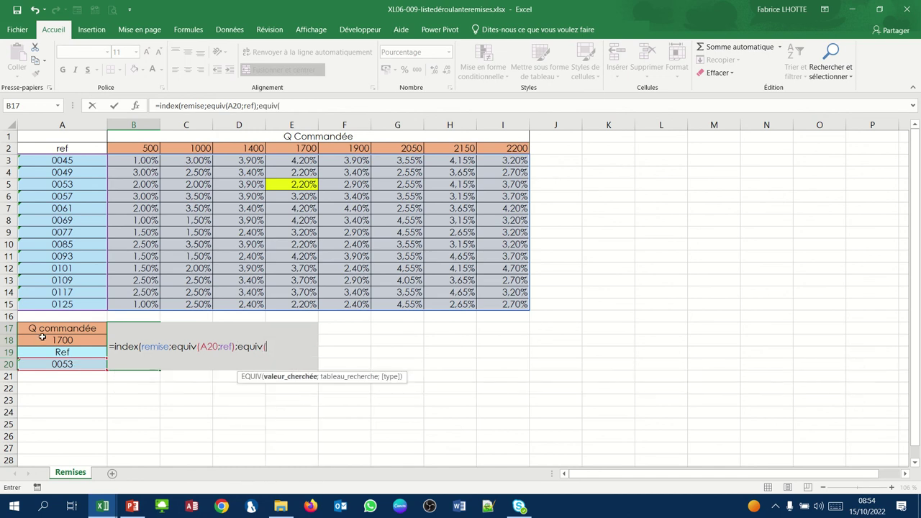
left_click(43, 338)
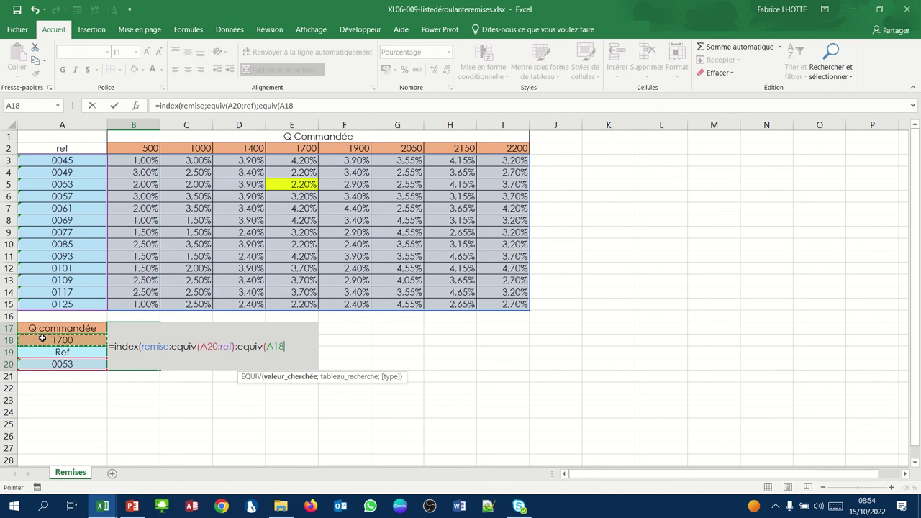
type(";")
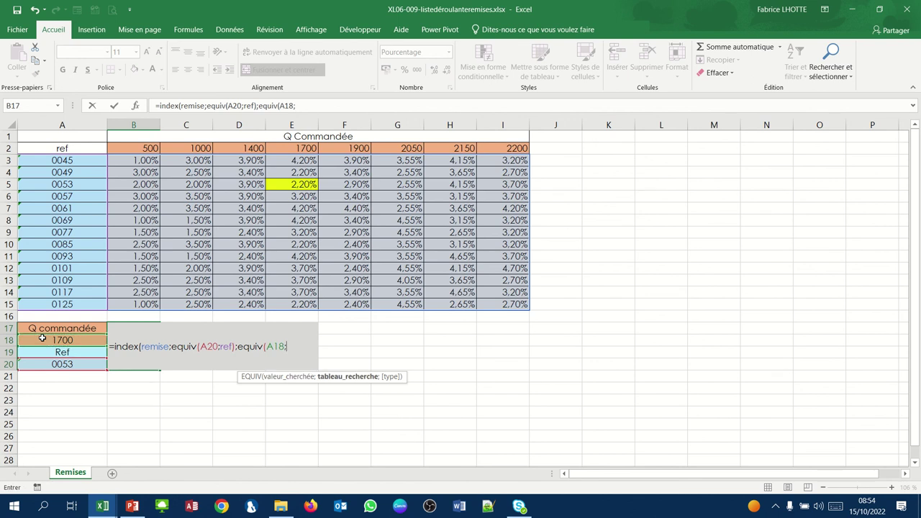
type("qte")
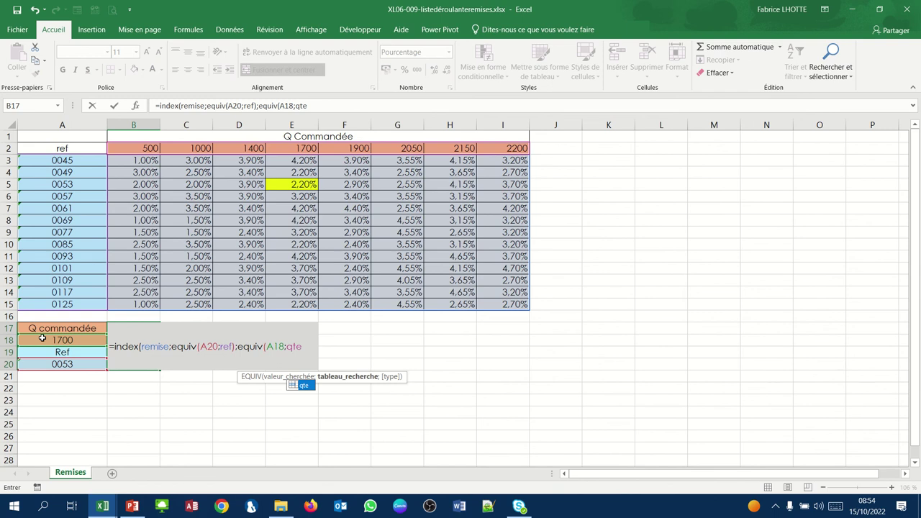
type("))")
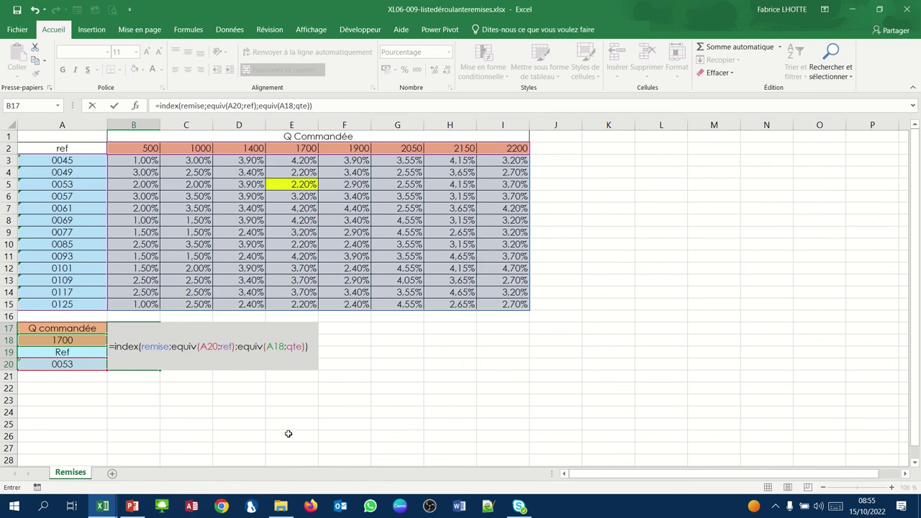
key("Return")
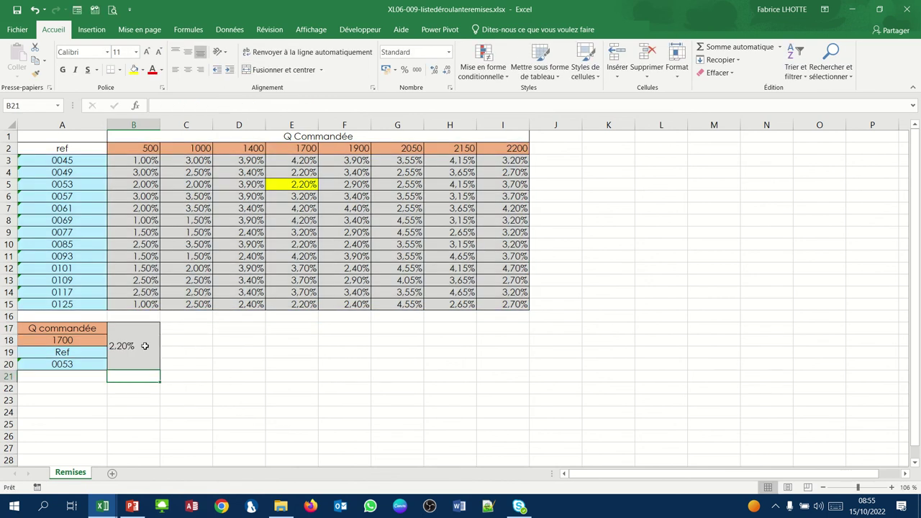
Choose 1900 from A18's quantity dropdown, updating B17 to 2.90%.
left_click(71, 341)
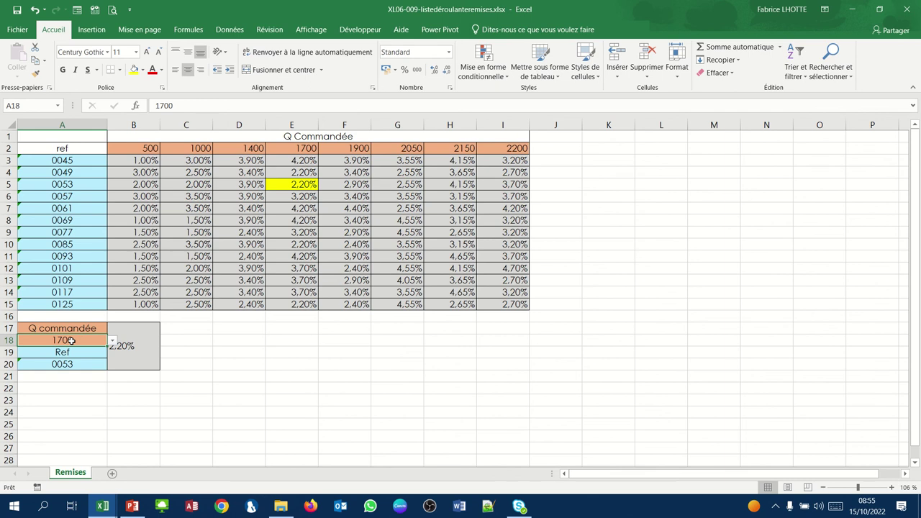
left_click(113, 342)
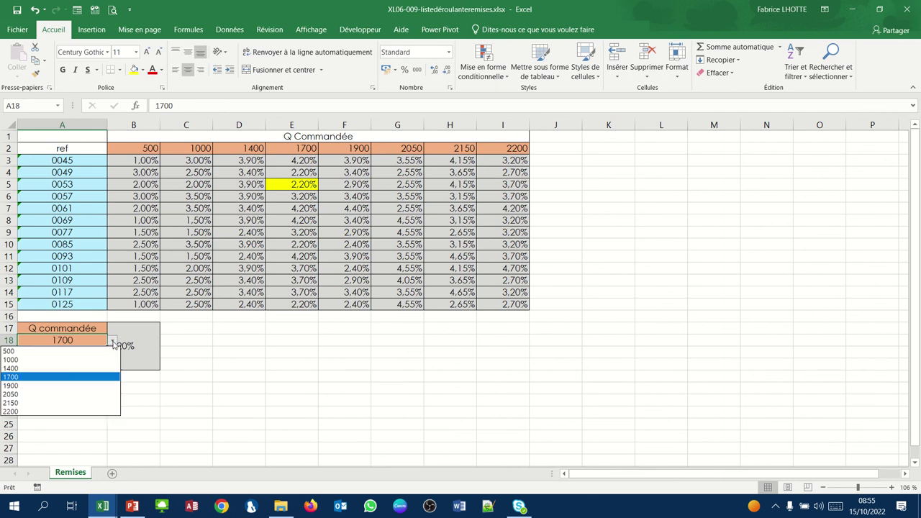
left_click(97, 386)
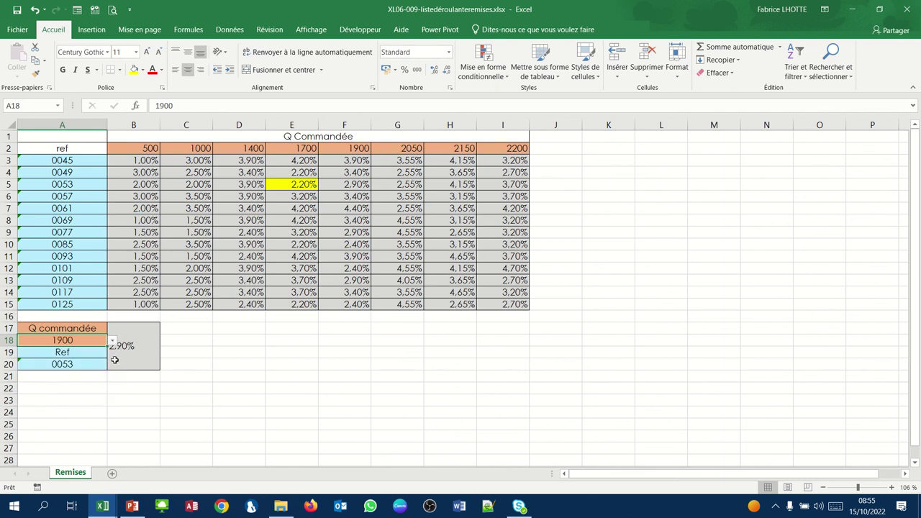